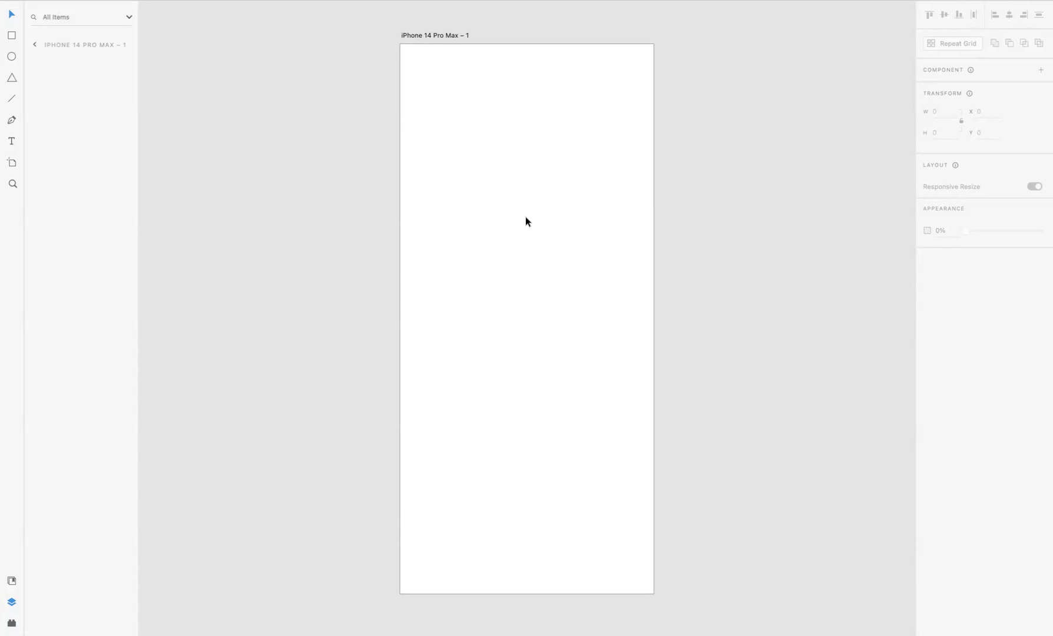
Draw a rectangle on the artboard and set its Transform size to W 300, H 600.
click(15, 34)
mouse_move(447, 140)
mouse_down()
mouse_move(466, 180)
mouse_move(493, 189)
mouse_up()
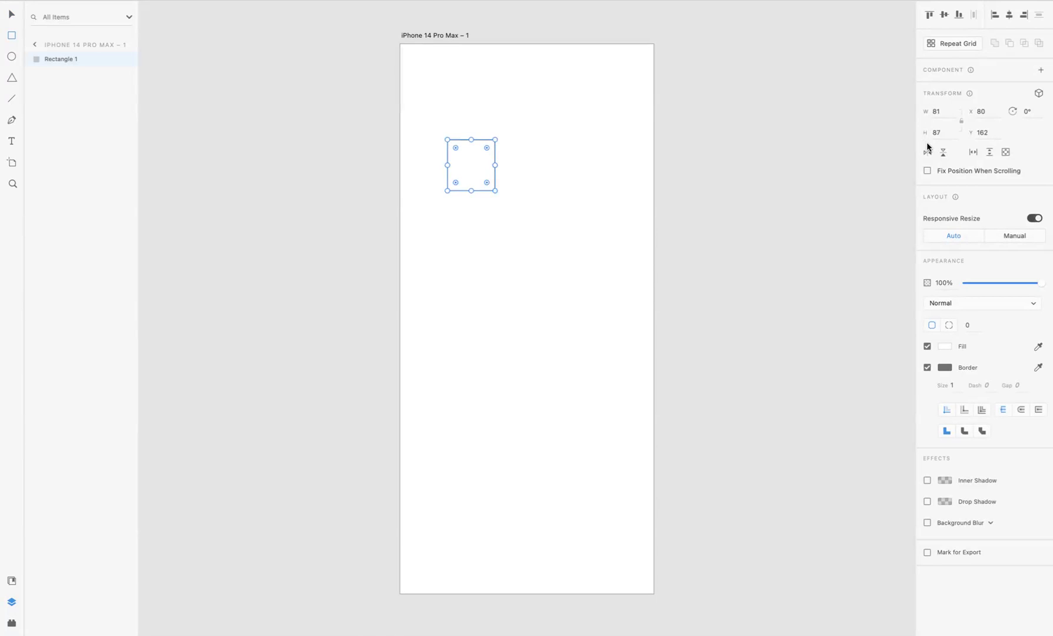
drag(942, 111, 916, 108)
text(300)
key(Tab)
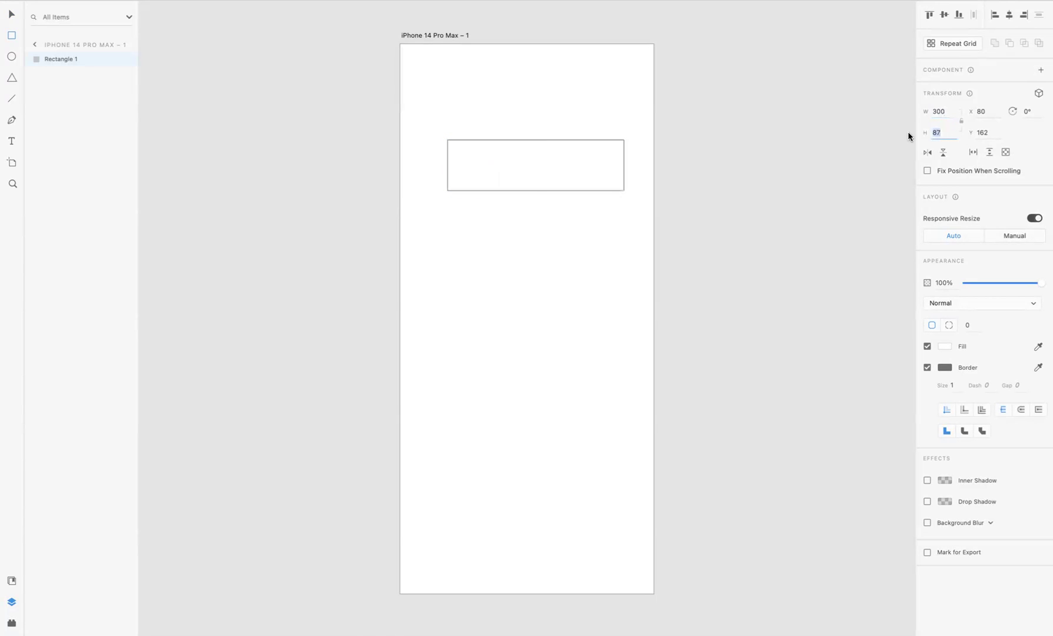
text(8)
text(00)
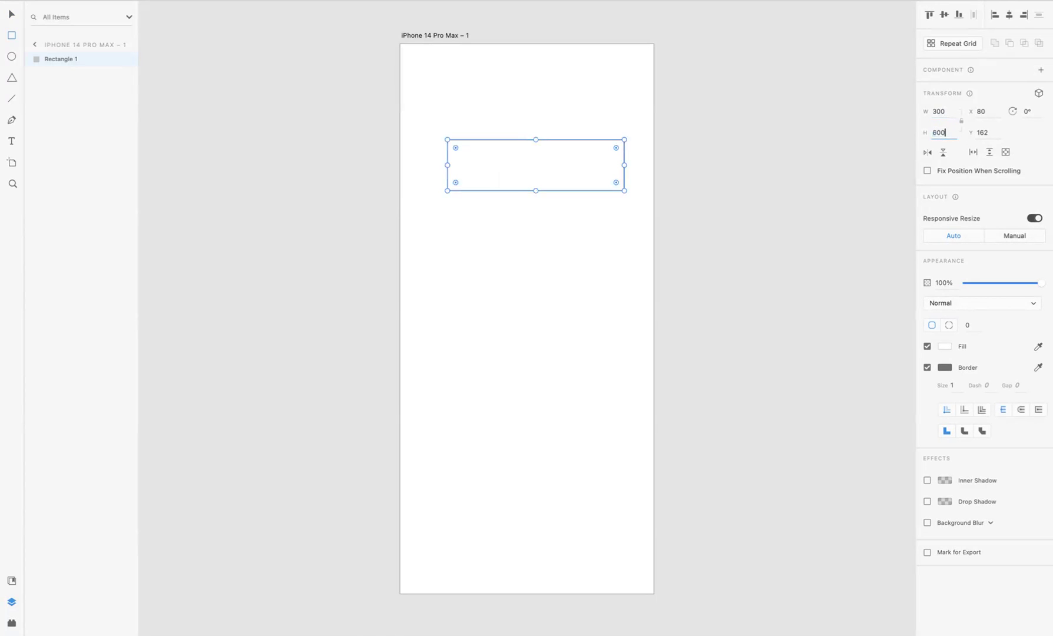
key(Return)
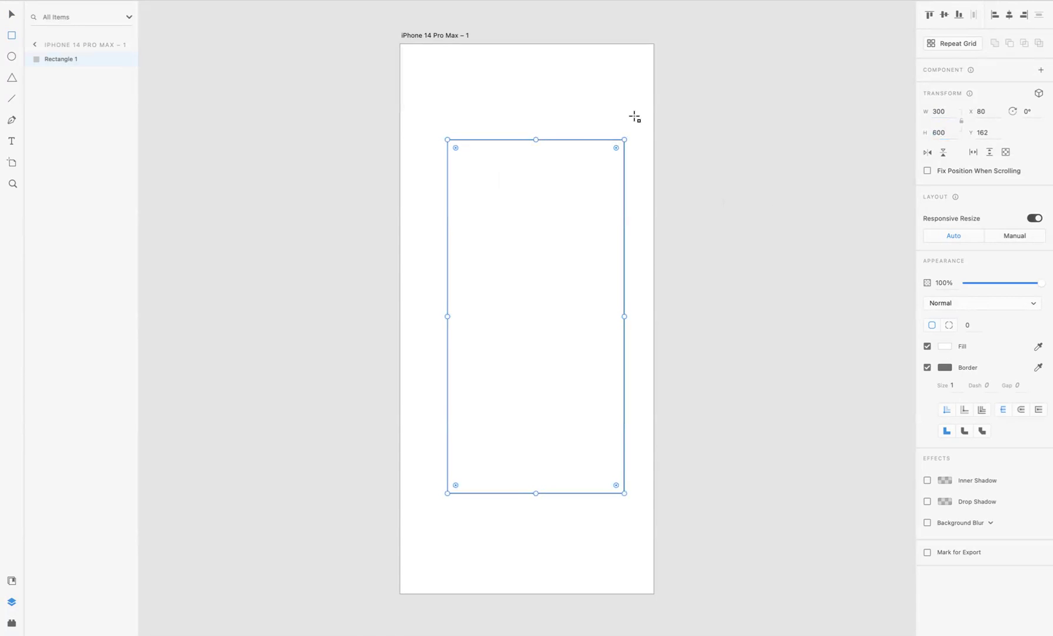
Centre the rectangle on the artboard, round its corners to 30 and remove its border.
click(944, 16)
click(1009, 16)
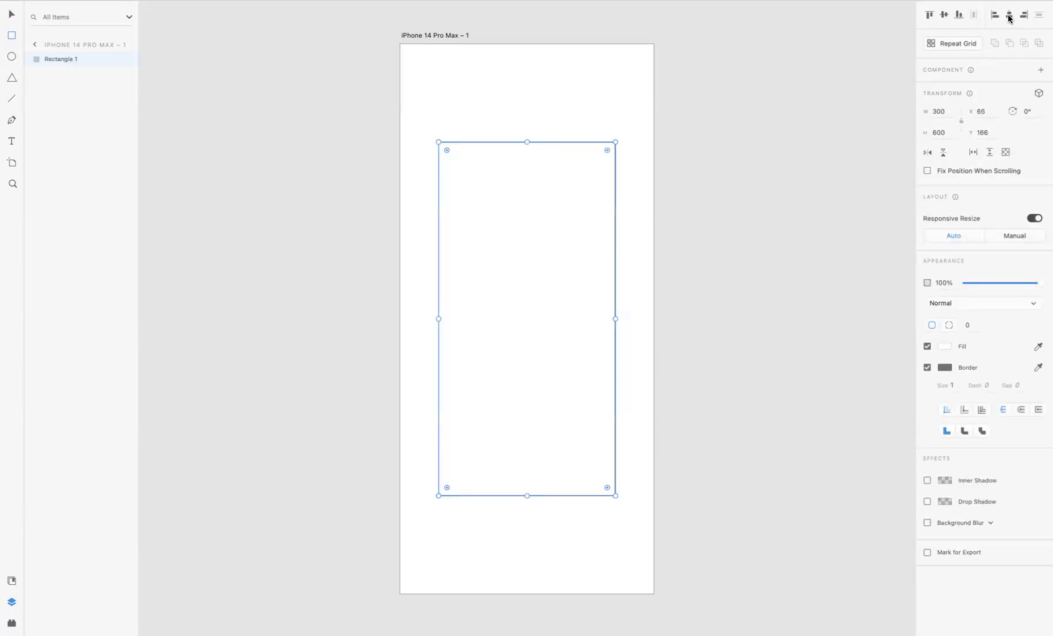
click(972, 325)
text(0)
click(929, 368)
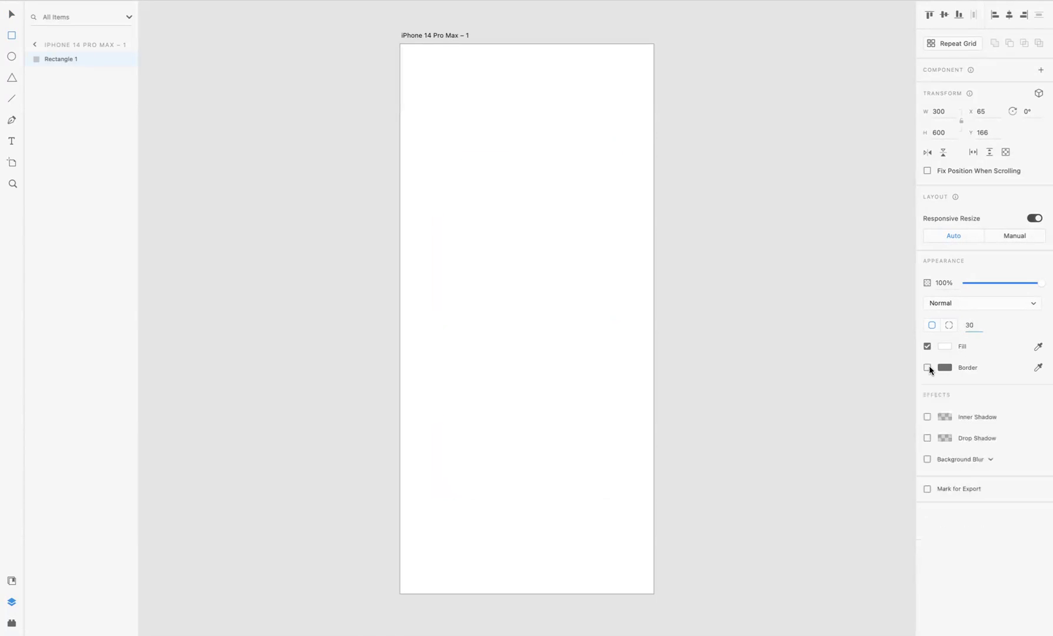
key(Return)
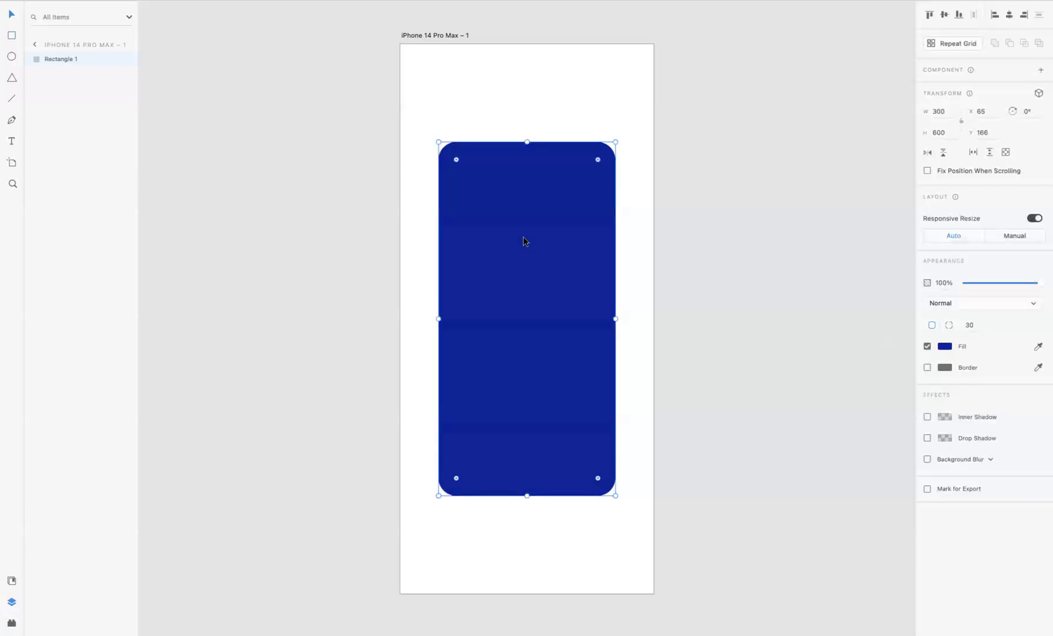
Duplicate the rectangle as a 300-tall crimson copy over the blue one's lower half.
key(ctrl+d)
drag(947, 131, 918, 135)
text(3)
text(00)
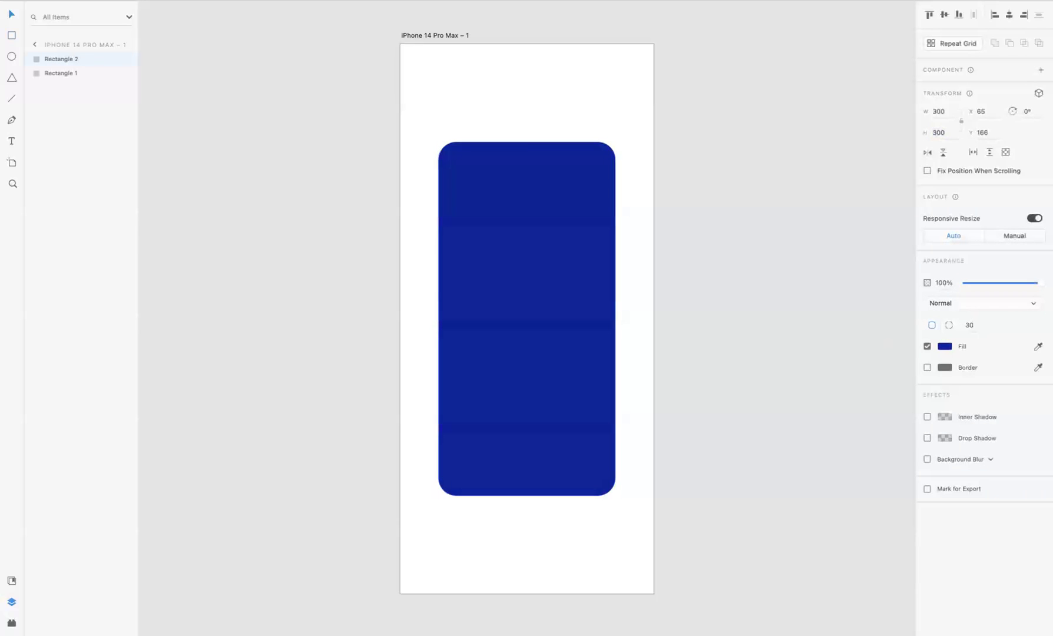
key(Return)
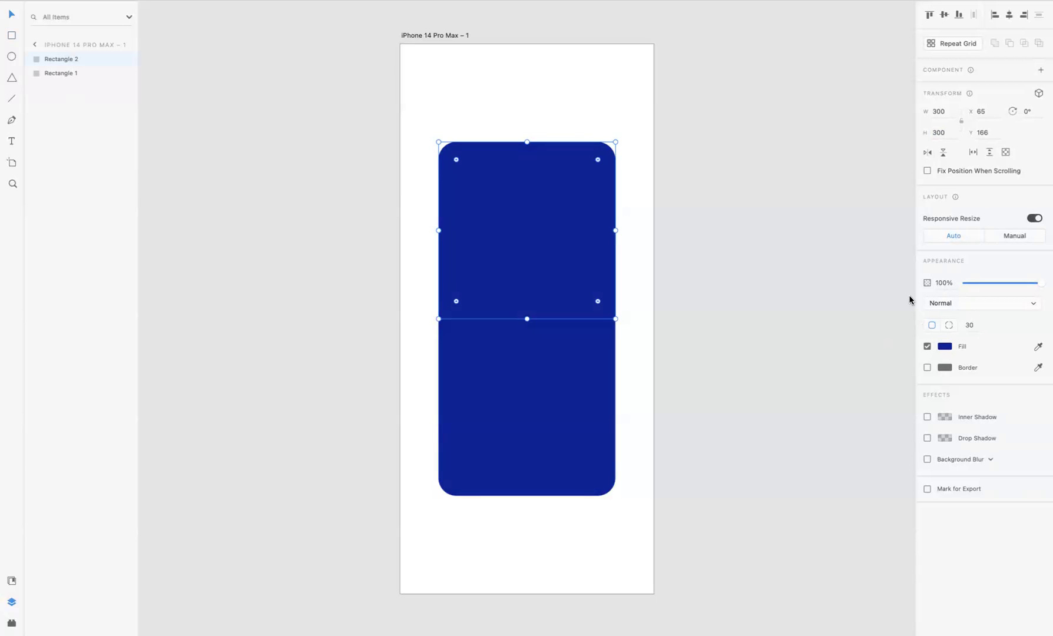
click(907, 294)
click(884, 312)
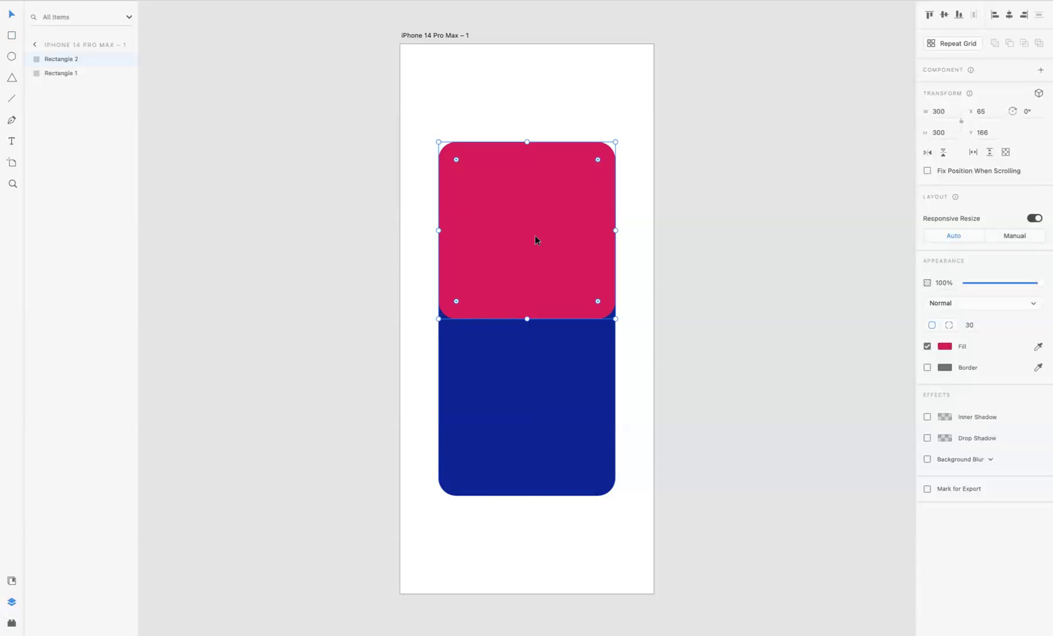
drag(535, 235, 536, 411)
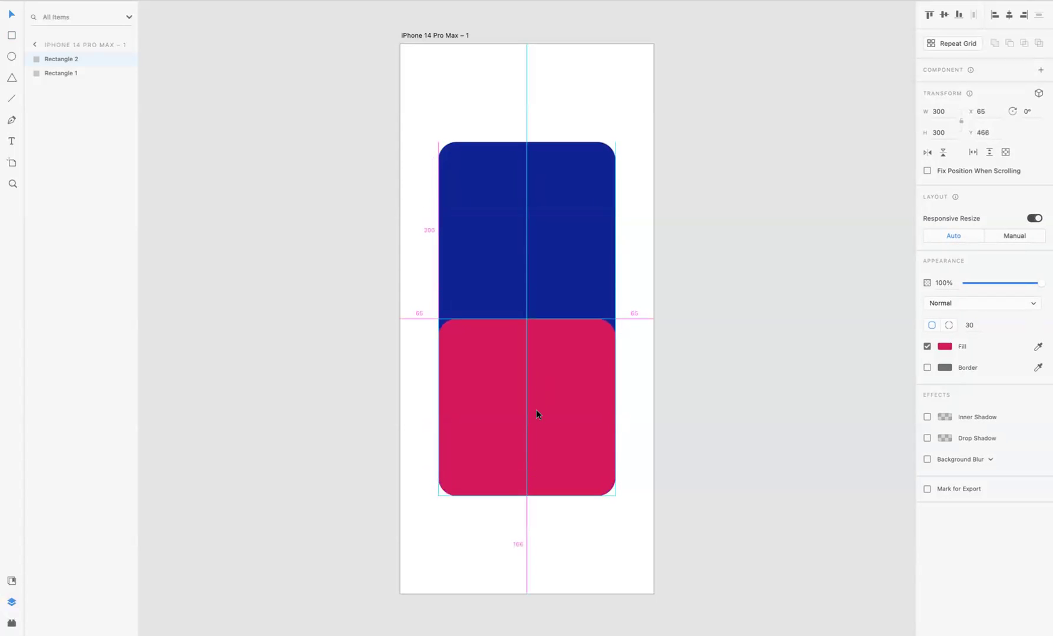
Draw a borderless 69 × 69 square at the blue shape's bottom-right with a 30 top-left radius.
click(636, 351)
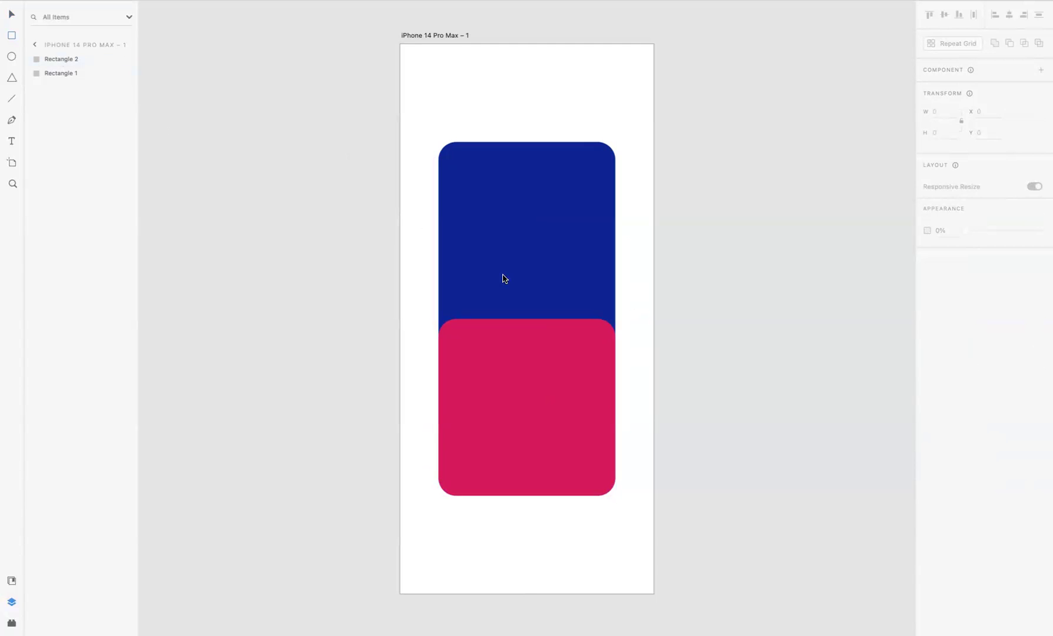
drag(574, 279, 618, 320)
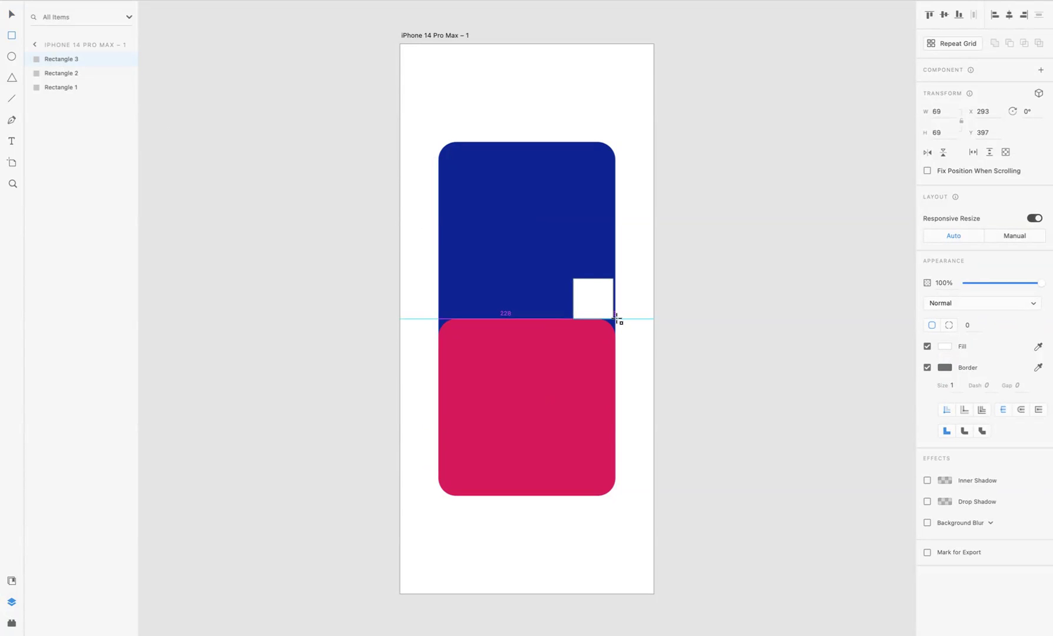
drag(618, 320, 616, 315)
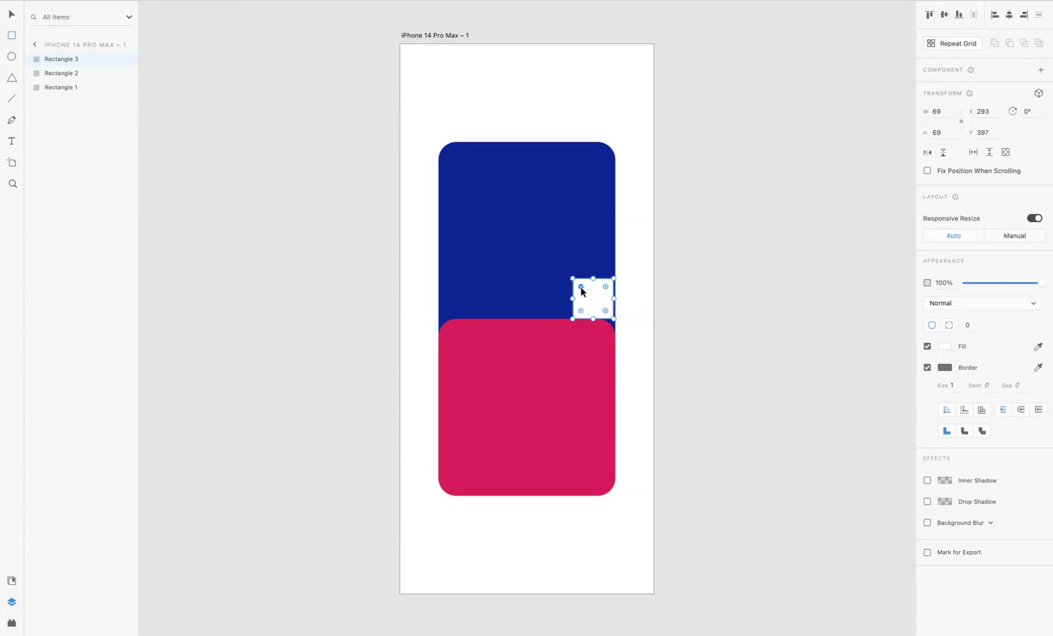
drag(581, 289, 586, 297)
click(926, 369)
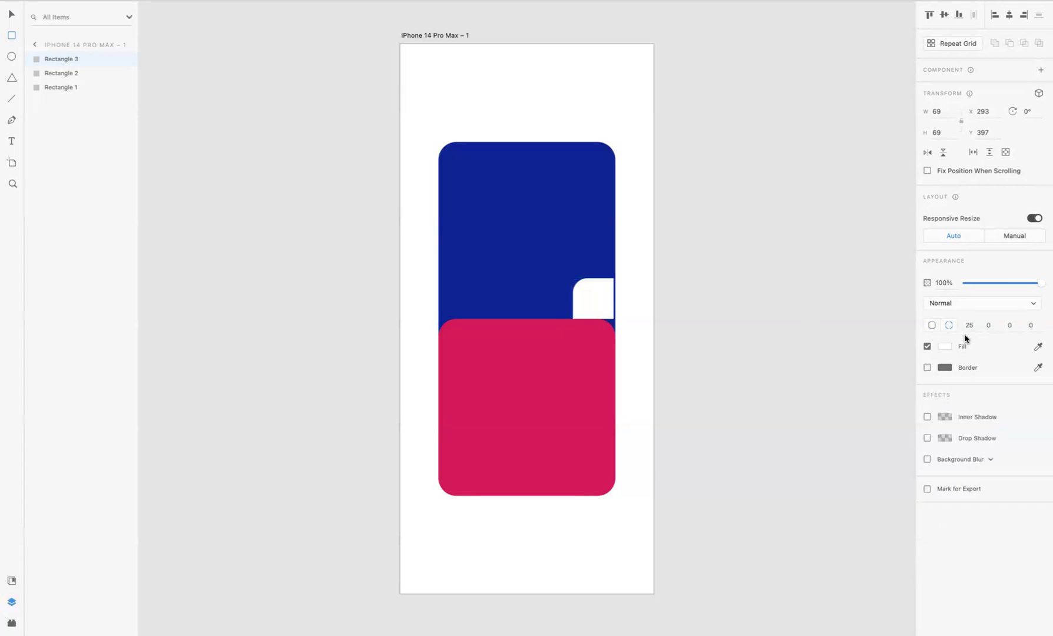
drag(973, 326, 953, 328)
text(30)
key(Return)
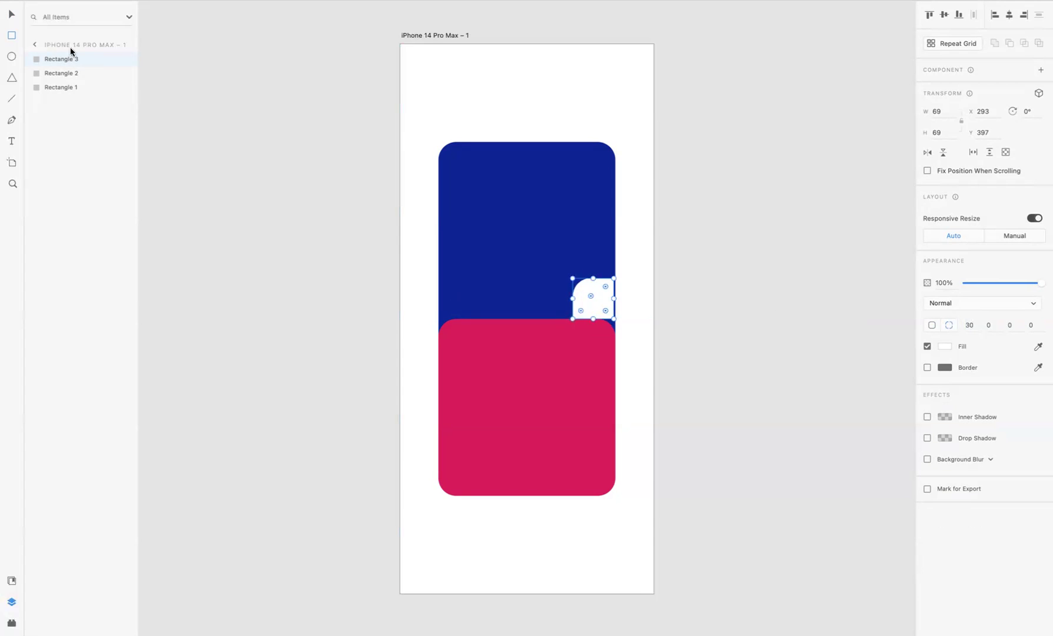
Make the pink rectangle's top-right corner sharp with a radius of 0.
click(13, 11)
click(552, 353)
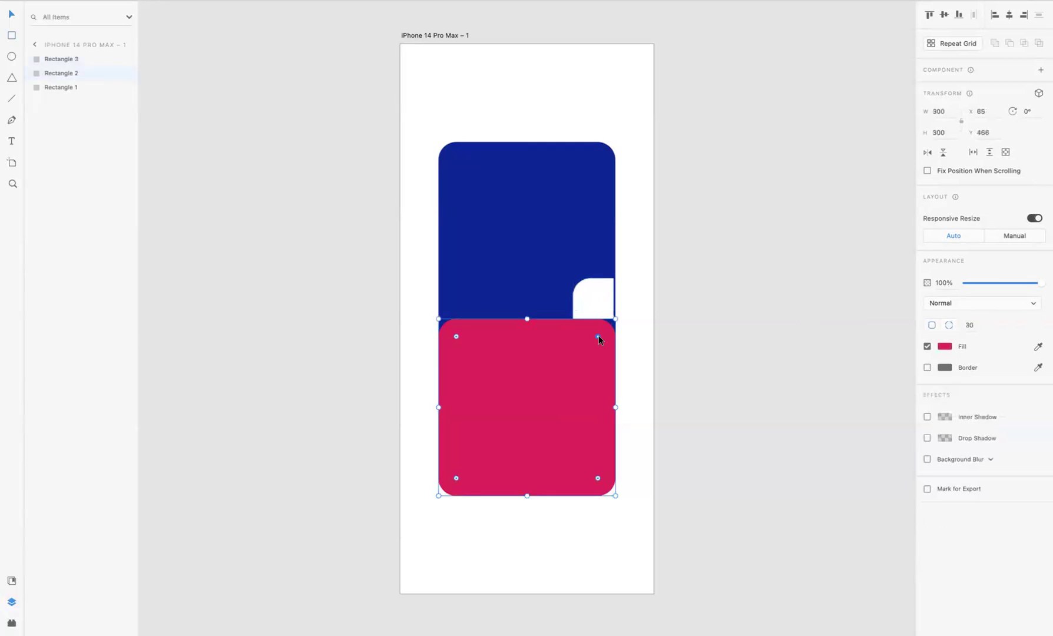
drag(599, 335, 639, 299)
Move the small square flush with the right edge at X 296 and fill it pink.
click(258, 131)
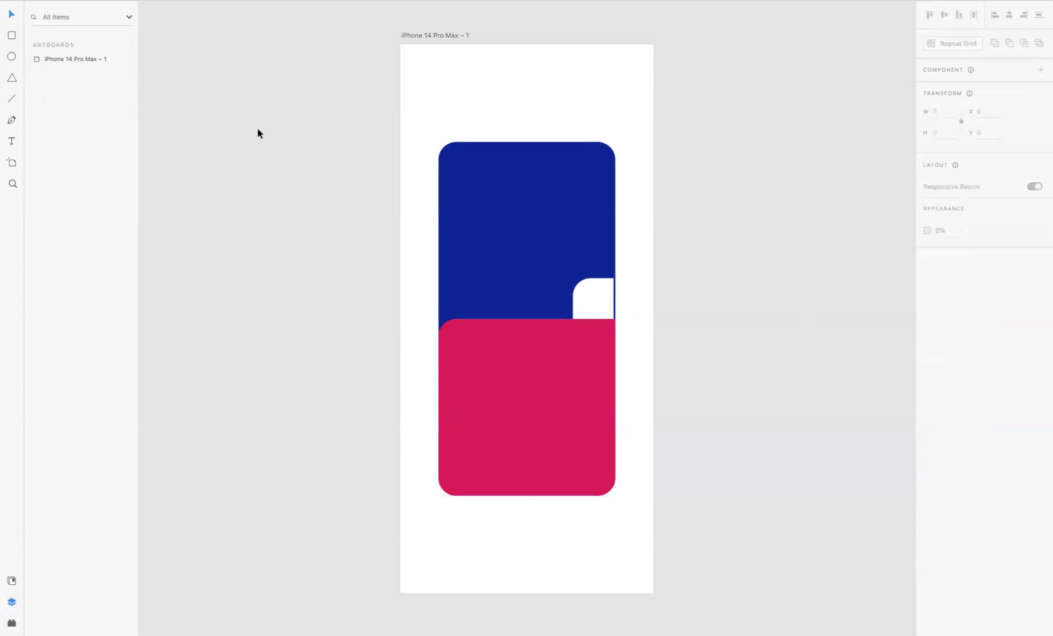
click(591, 295)
drag(591, 296, 594, 296)
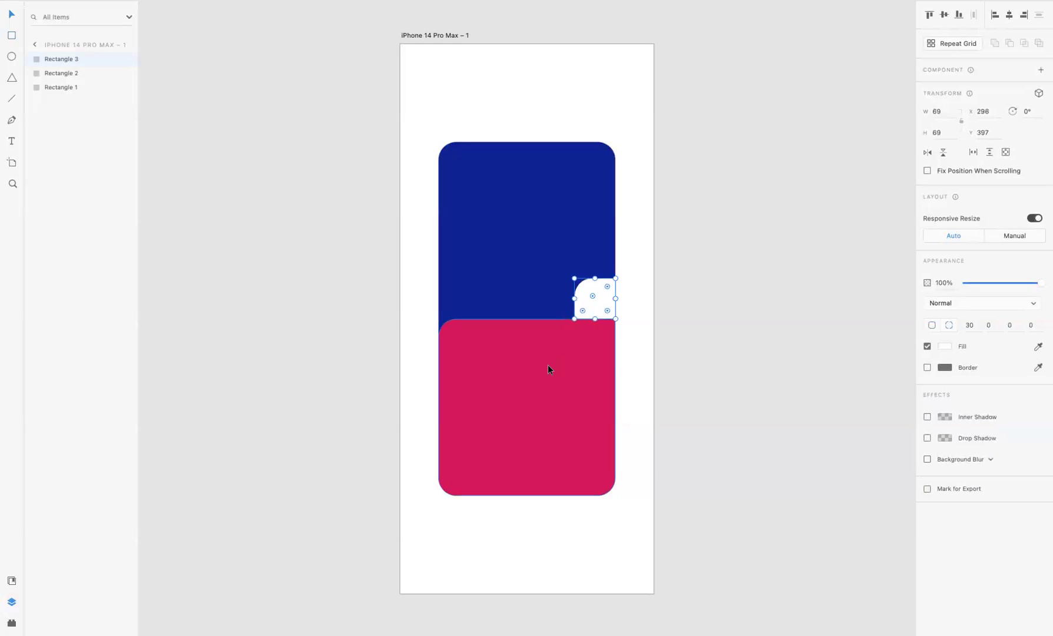
key(Left)
key(Left)
click(548, 364)
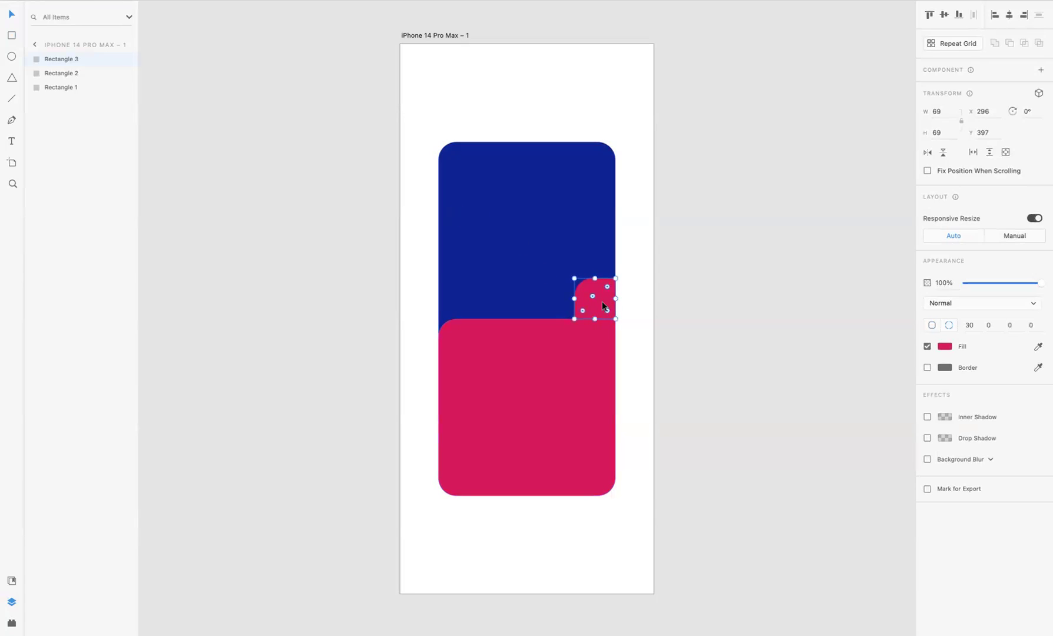
Copy the small square, rotate the copy 180° and place it back over the original at Y 397.
drag(603, 299, 604, 264)
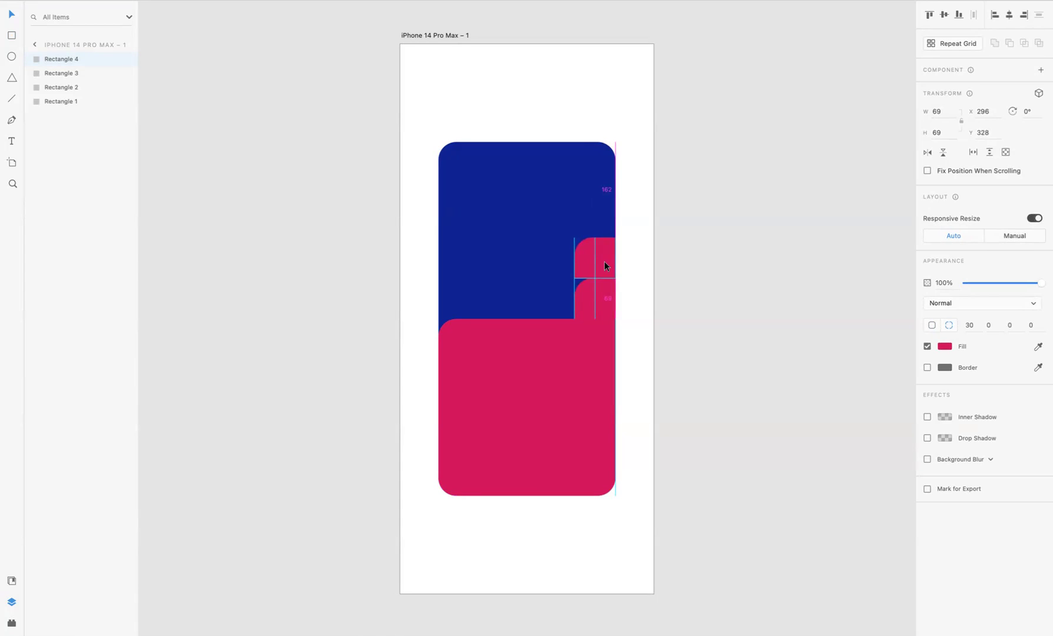
key(Down)
key(Down)
key(Down)
key(Up)
key(Up)
key(Up)
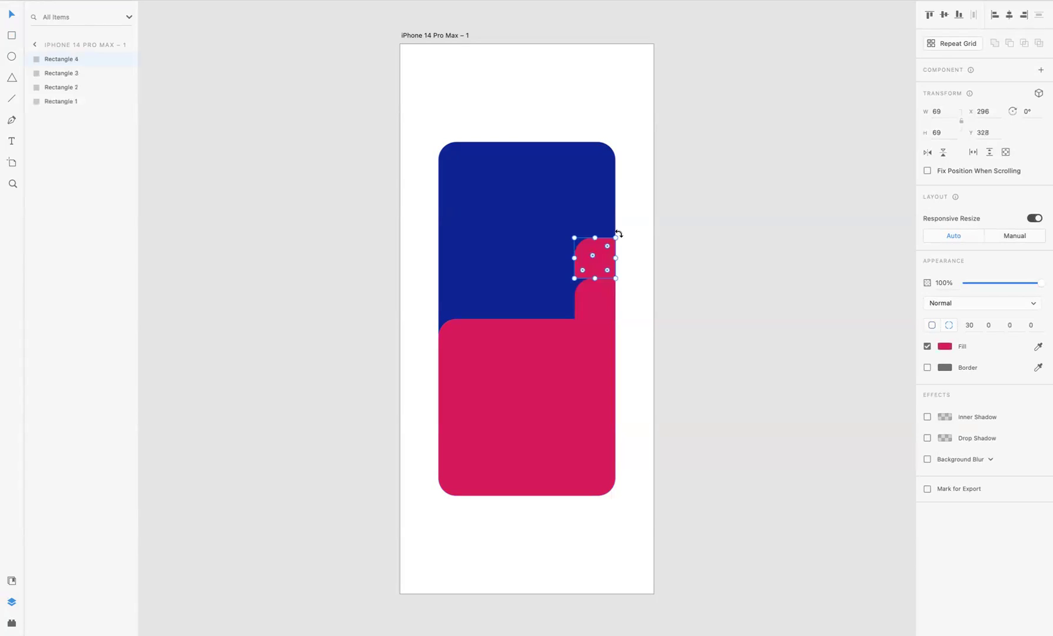
drag(618, 235, 599, 304)
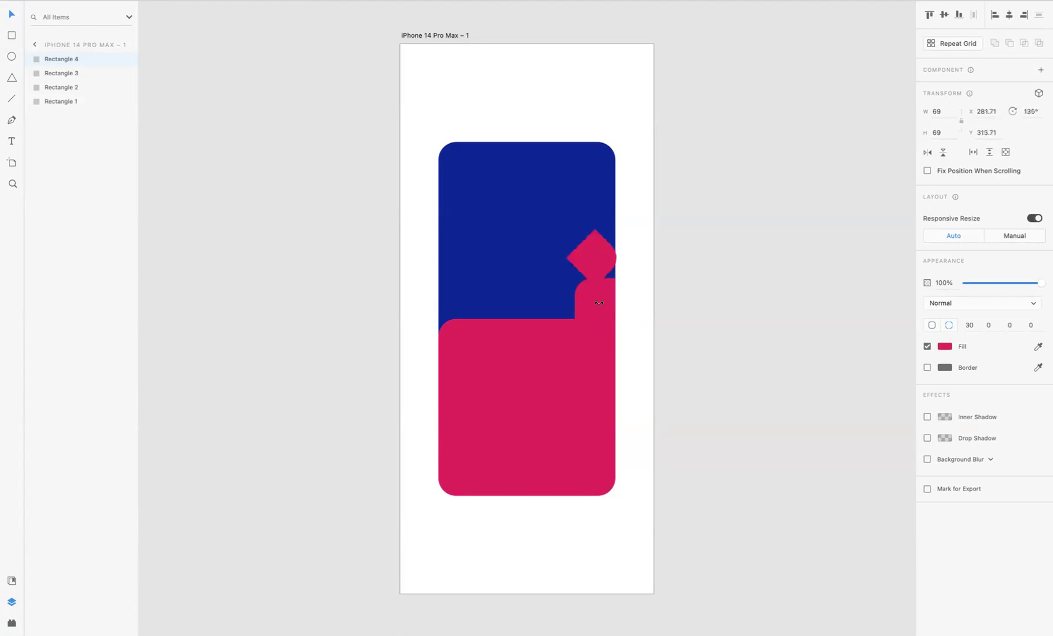
drag(592, 303, 561, 291)
drag(599, 247, 599, 292)
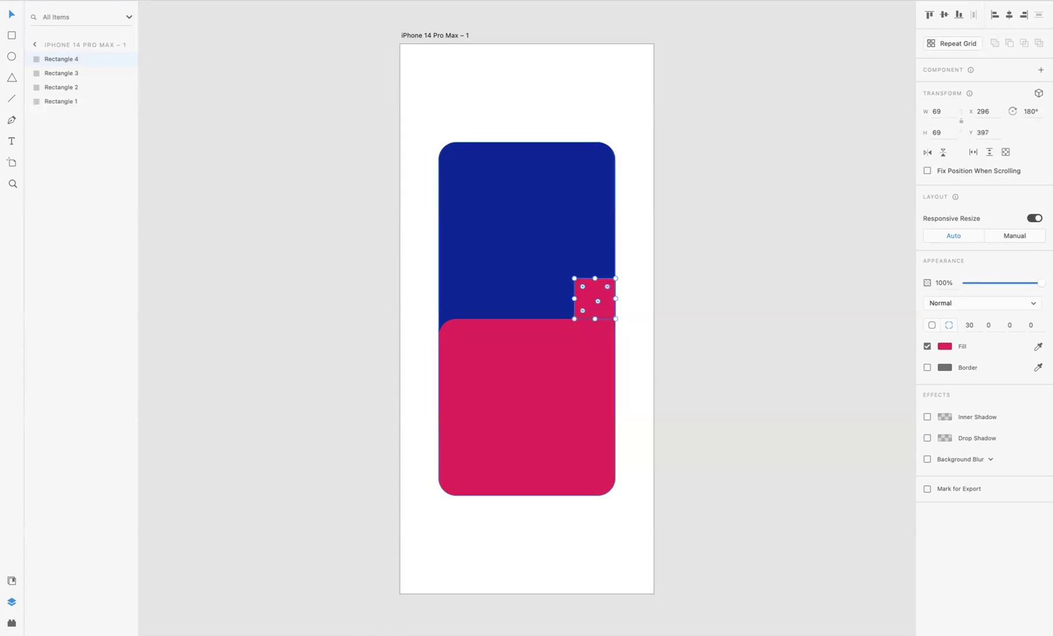
click(544, 193)
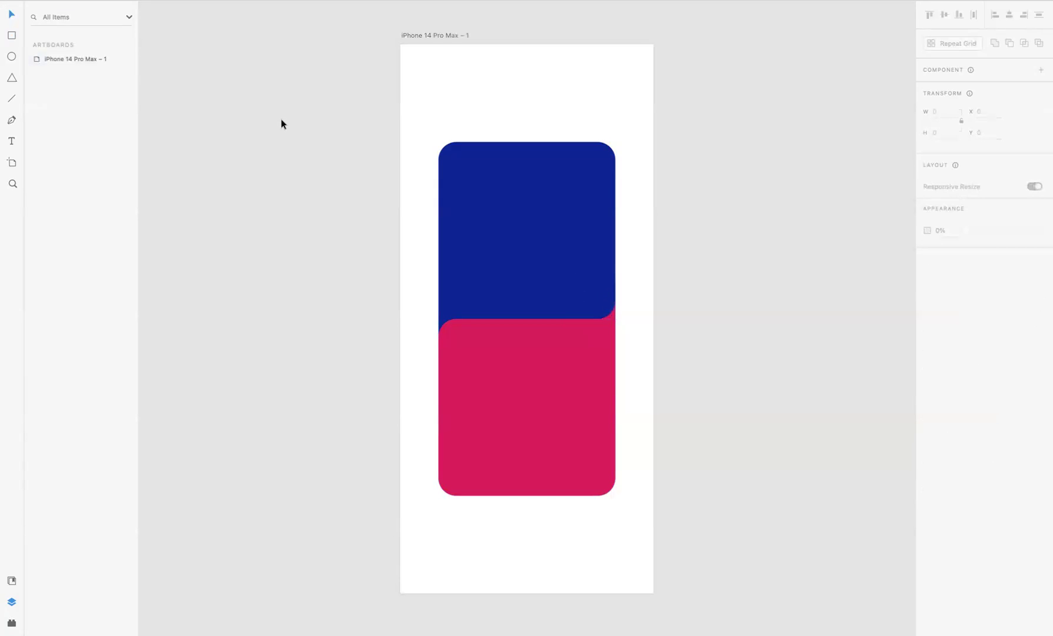
click(281, 119)
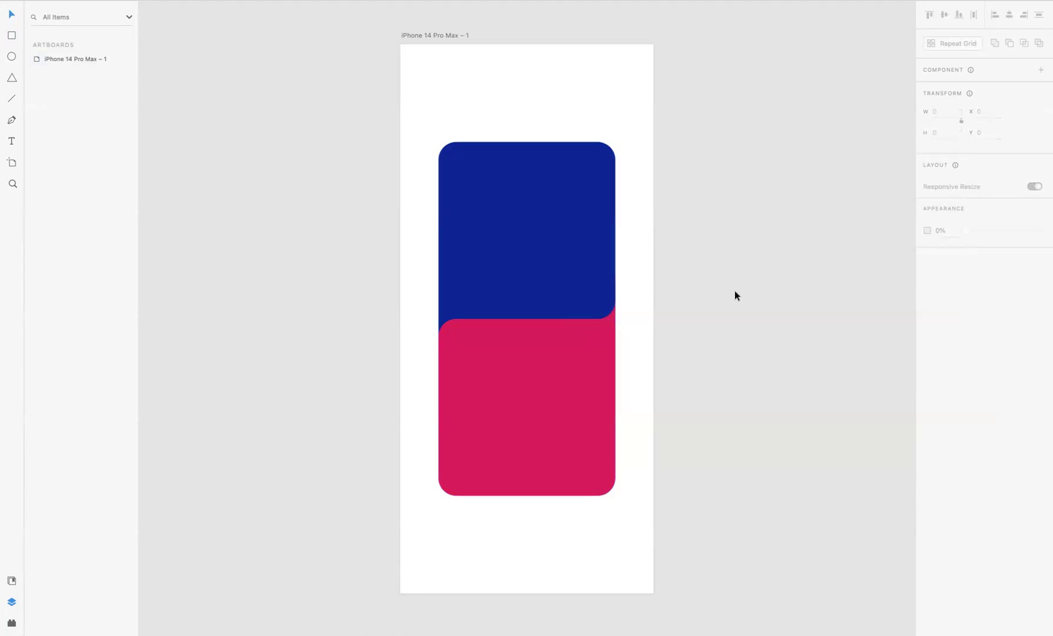